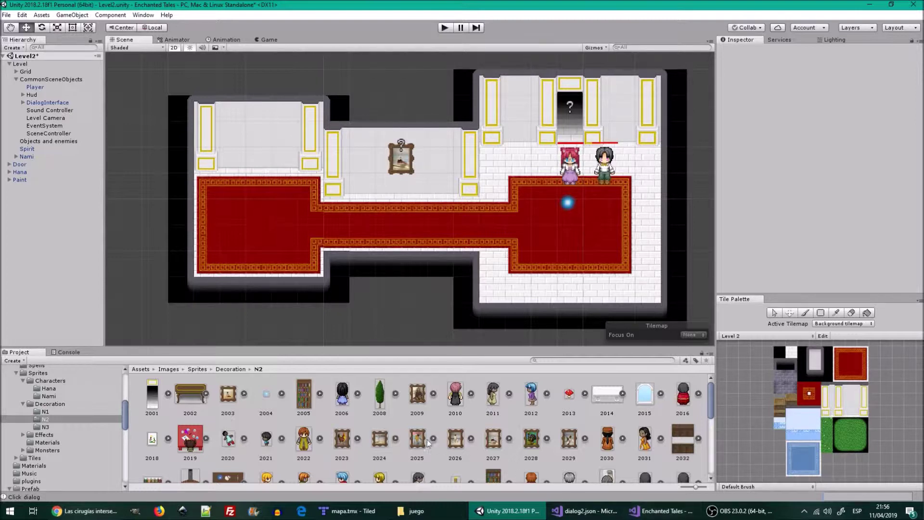
Inspect the import settings of Decoration/N2 sprites 2026, 2025 and 2009, then start playing Level2.
left_click(455, 439)
left_click(423, 442)
left_click(416, 404)
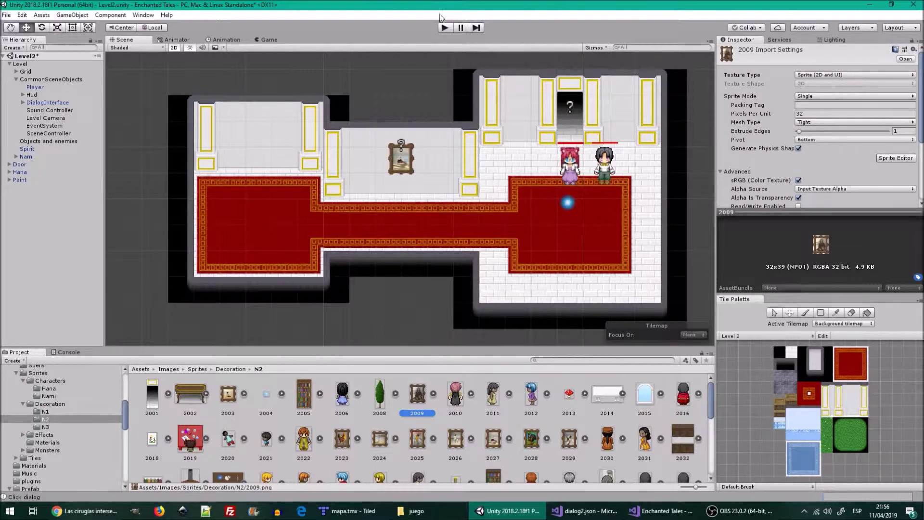
left_click(445, 28)
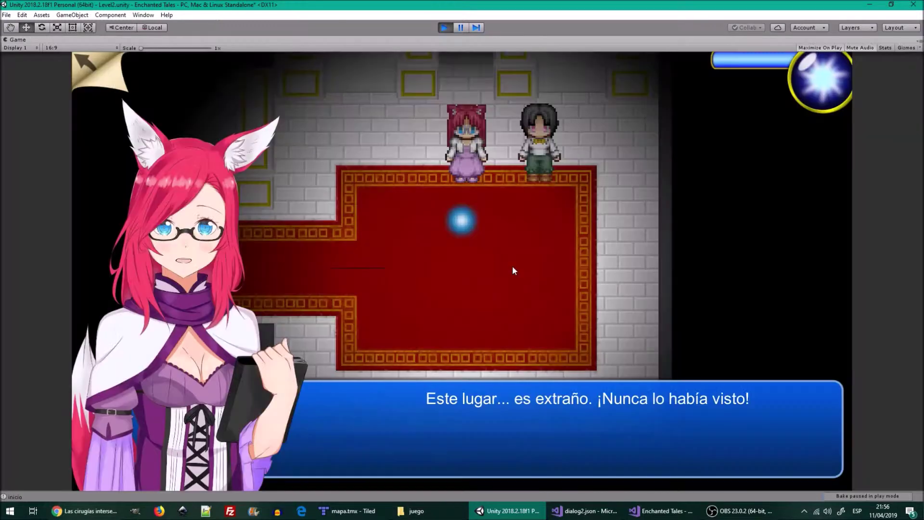
Advance through every dialogue line, including the music question, until the box closes, then stop play mode.
left_click(681, 438)
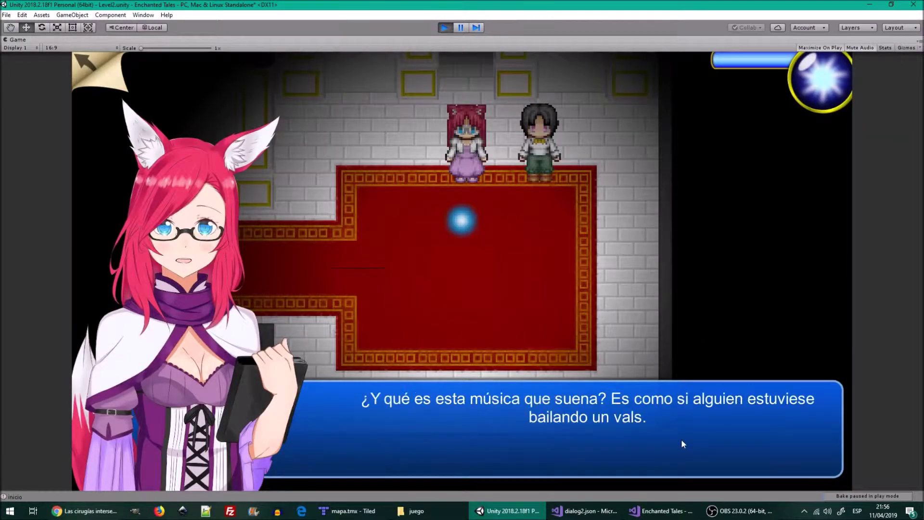
left_click(684, 440)
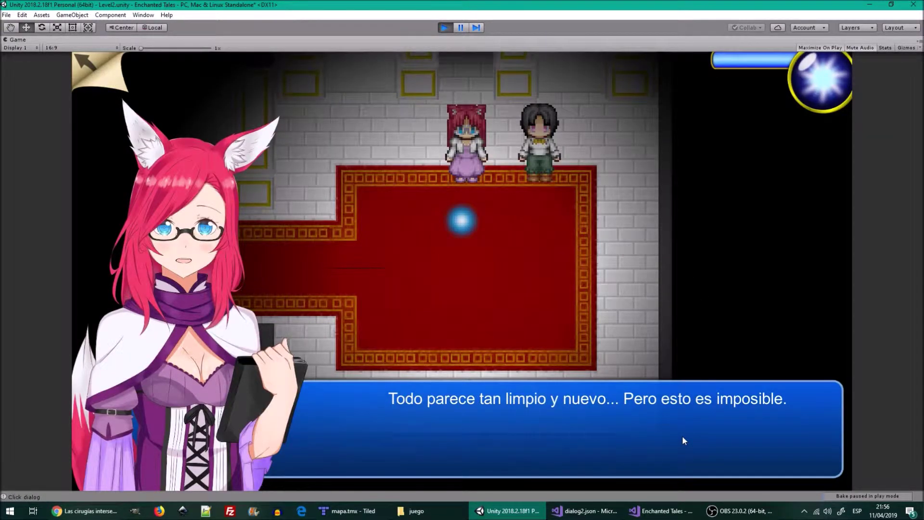
left_click(684, 440)
left_click(683, 441)
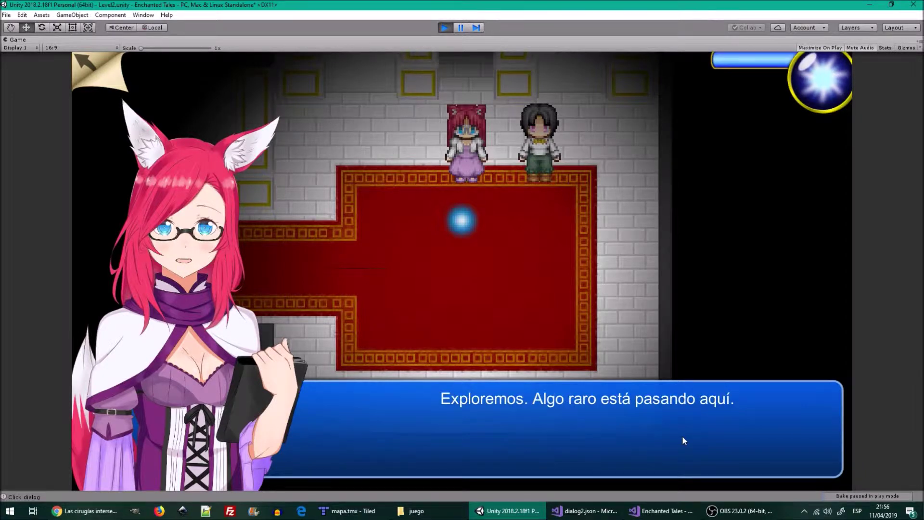
left_click(683, 441)
left_click(446, 27)
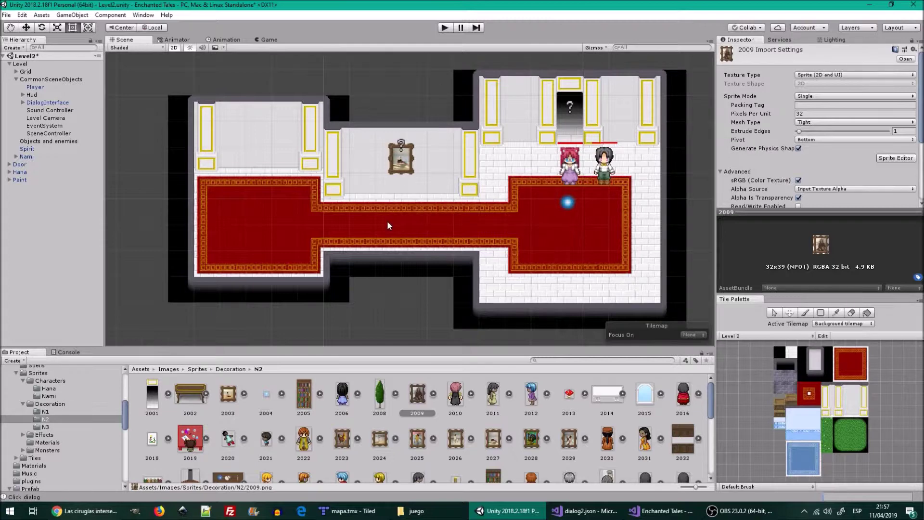
scroll(386, 222, "down", 2)
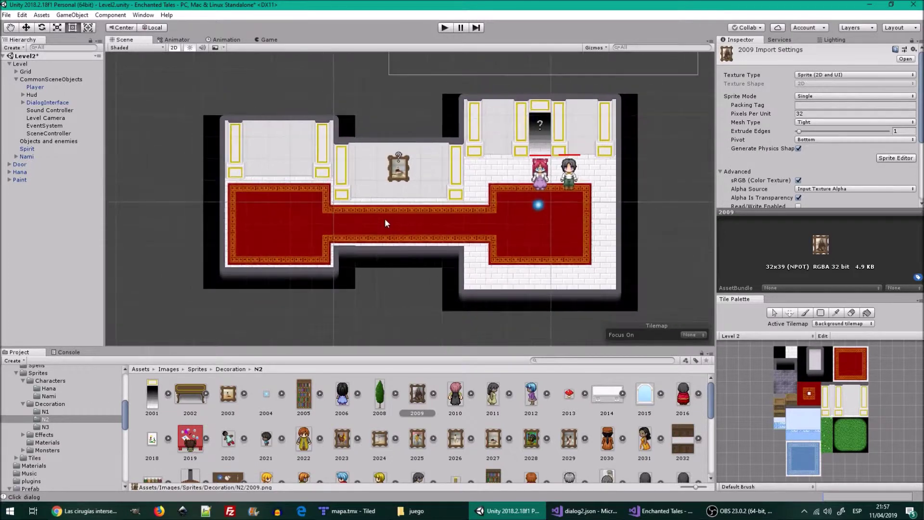
scroll(385, 223, "down", 2)
scroll(385, 223, "down", 1)
scroll(332, 225, "down", 1)
left_click_drag(332, 224, 413, 221)
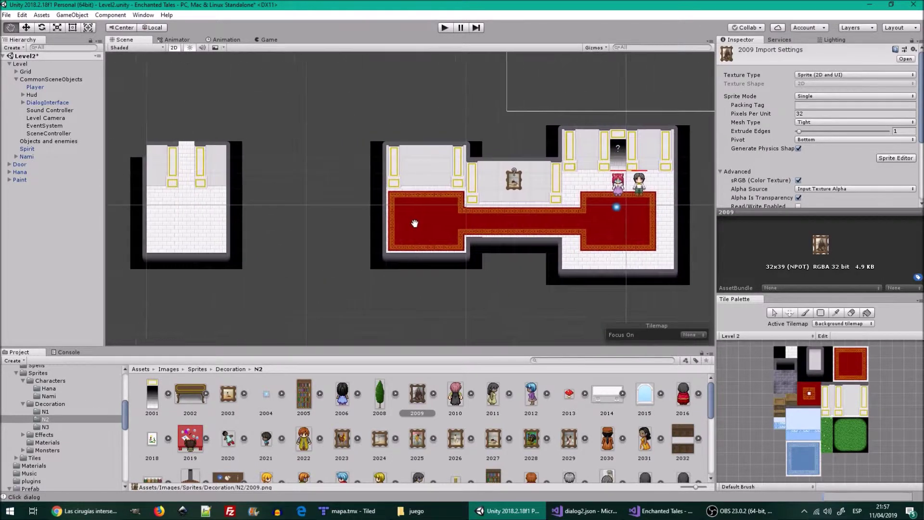
scroll(527, 221, "up", 2)
scroll(518, 224, "up", 1)
middle_click_drag(518, 223, 441, 215)
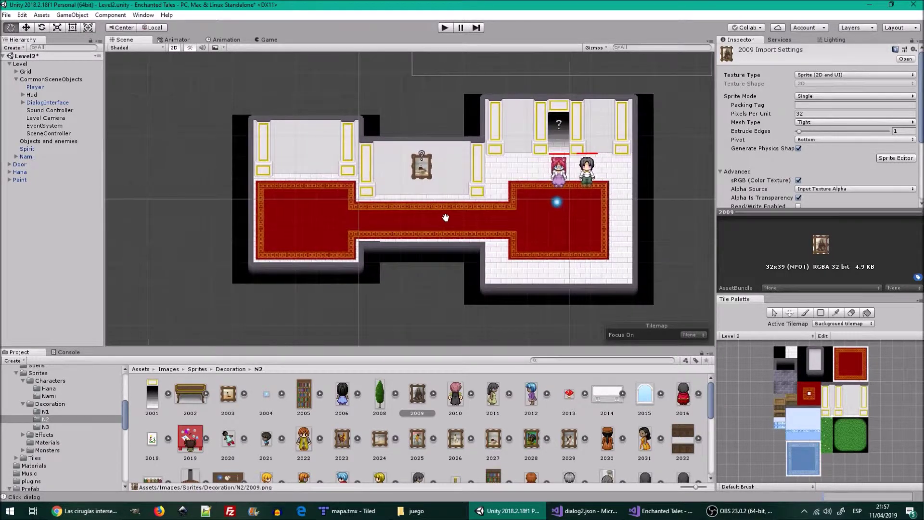
scroll(440, 214, "up", 2)
scroll(438, 213, "up", 1)
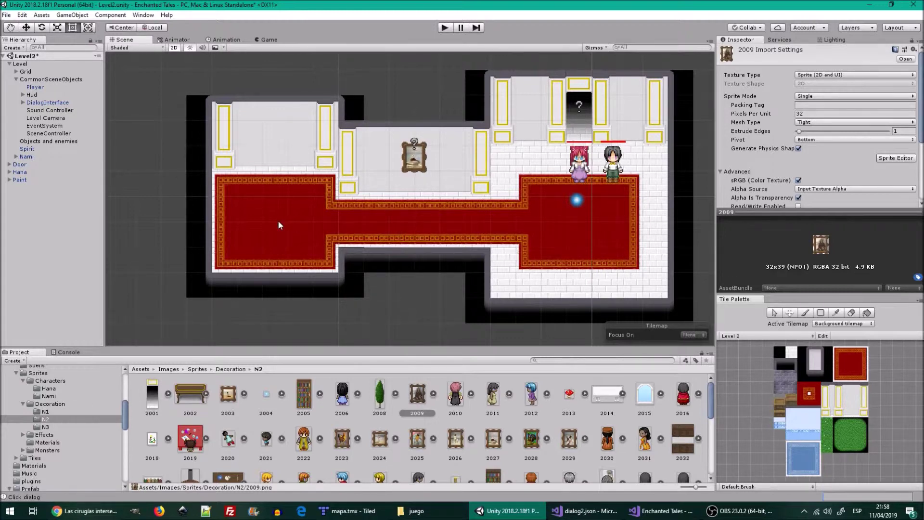
Deselect the 2009 sprite, pan over to the left room, then zoom back in on the hall.
left_click_drag(291, 222, 260, 224)
scroll(171, 209, "down", 3)
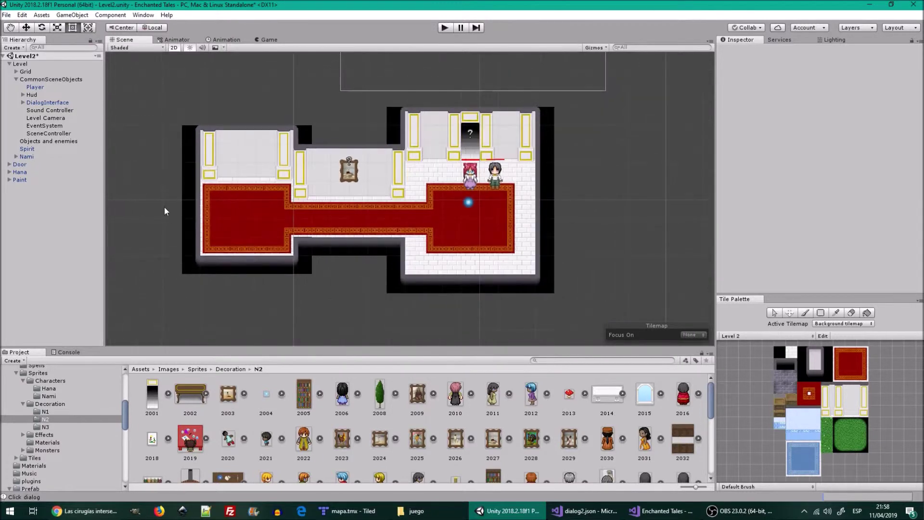
left_click_drag(178, 210, 331, 212)
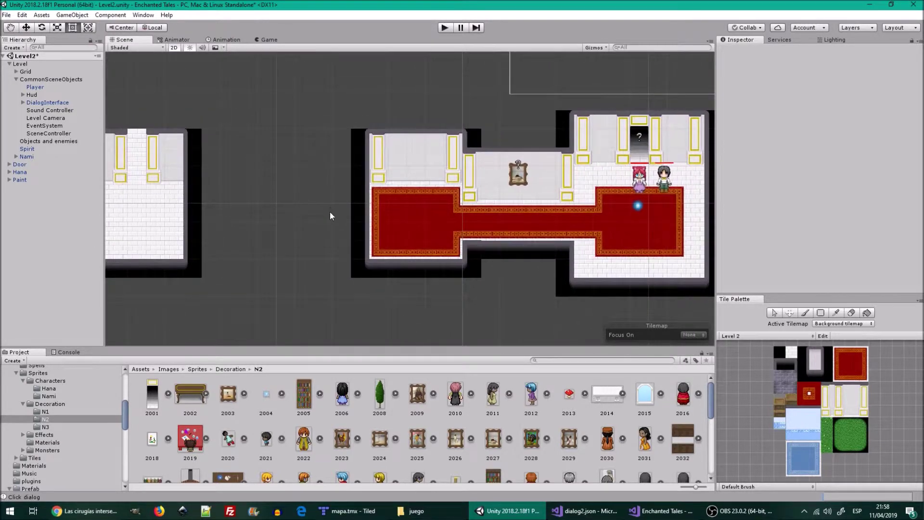
left_click_drag(452, 226, 336, 221)
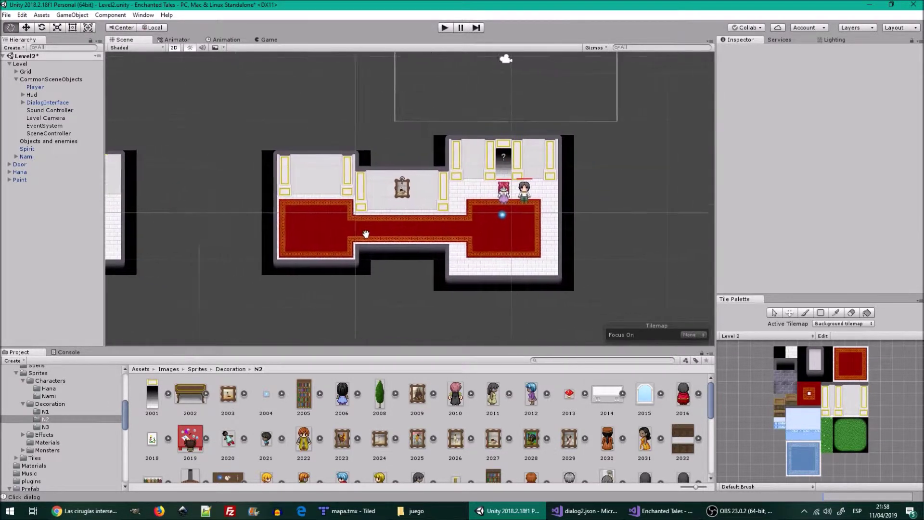
scroll(368, 209, "up", 3)
scroll(361, 203, "up", 1)
scroll(368, 213, "up", 1)
middle_click_drag(373, 193, 370, 203)
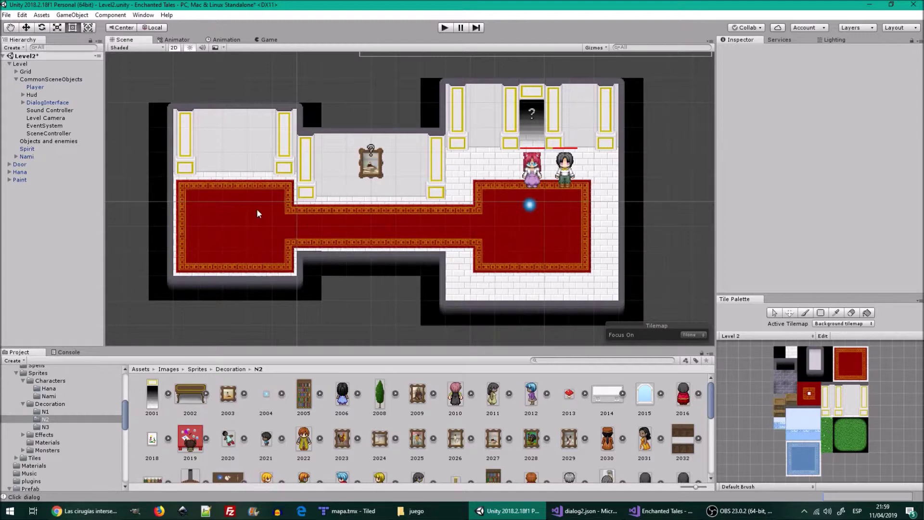
middle_click_drag(257, 212, 277, 200)
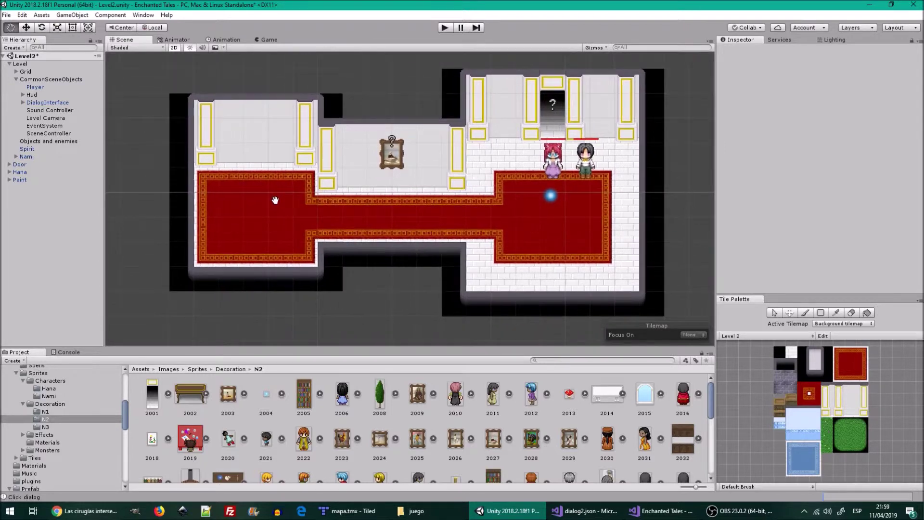